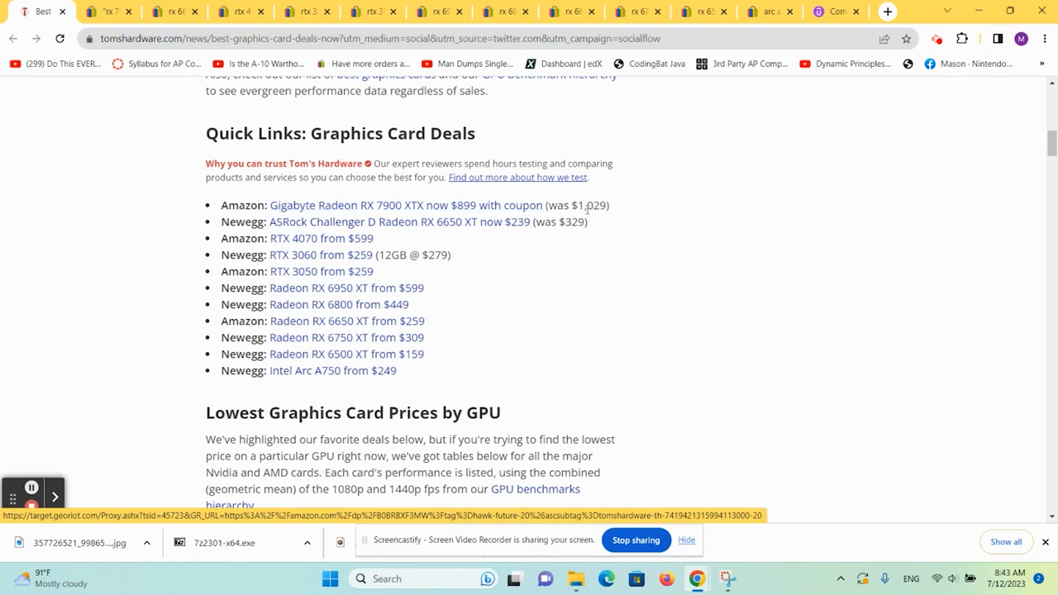
left_click(116, 11)
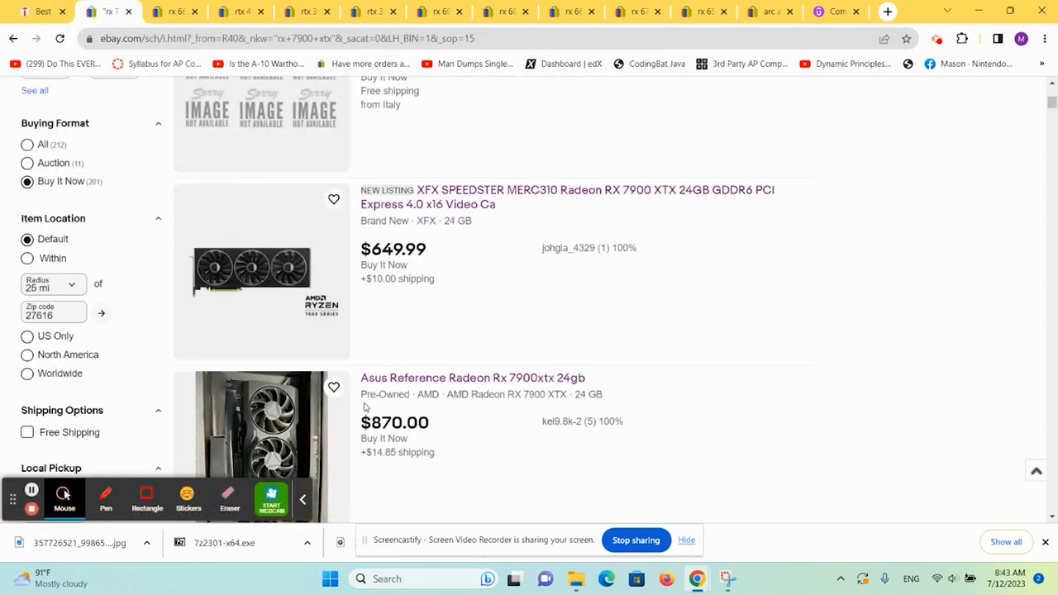
left_click_drag(432, 277, 364, 248)
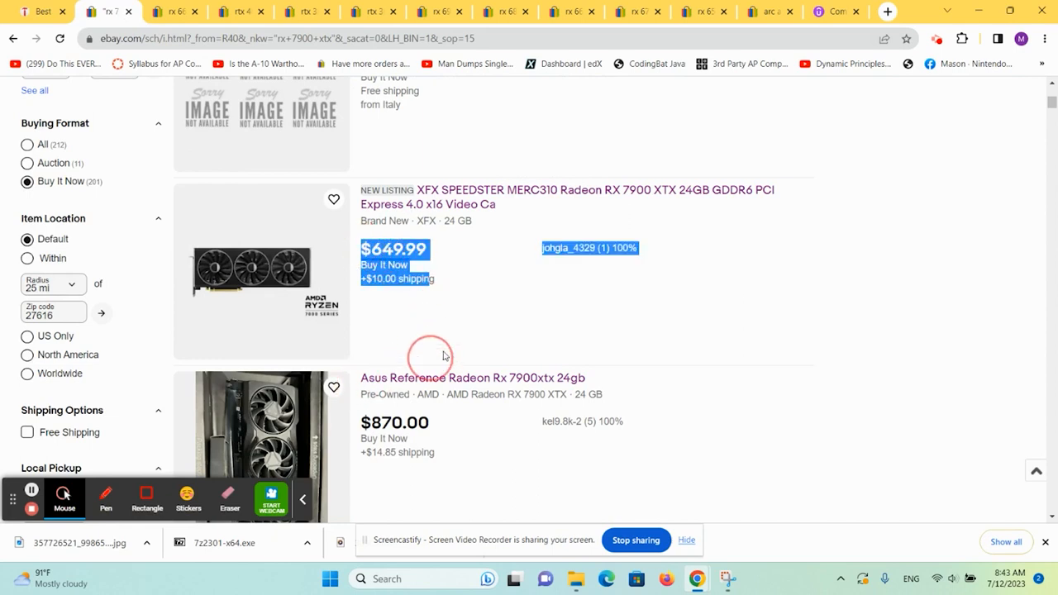
left_click(703, 395)
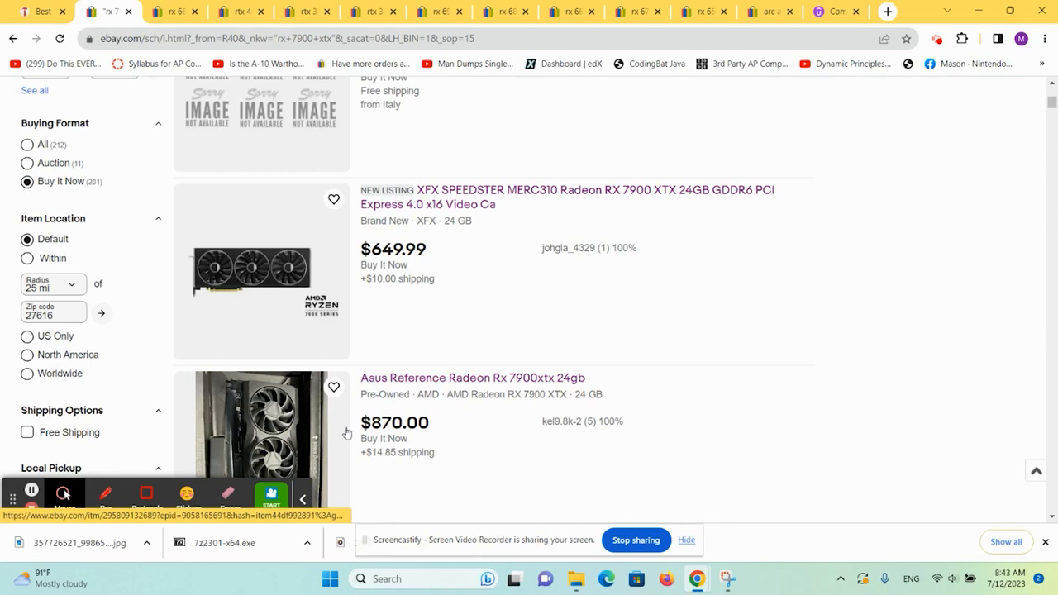
left_click_drag(361, 455, 436, 455)
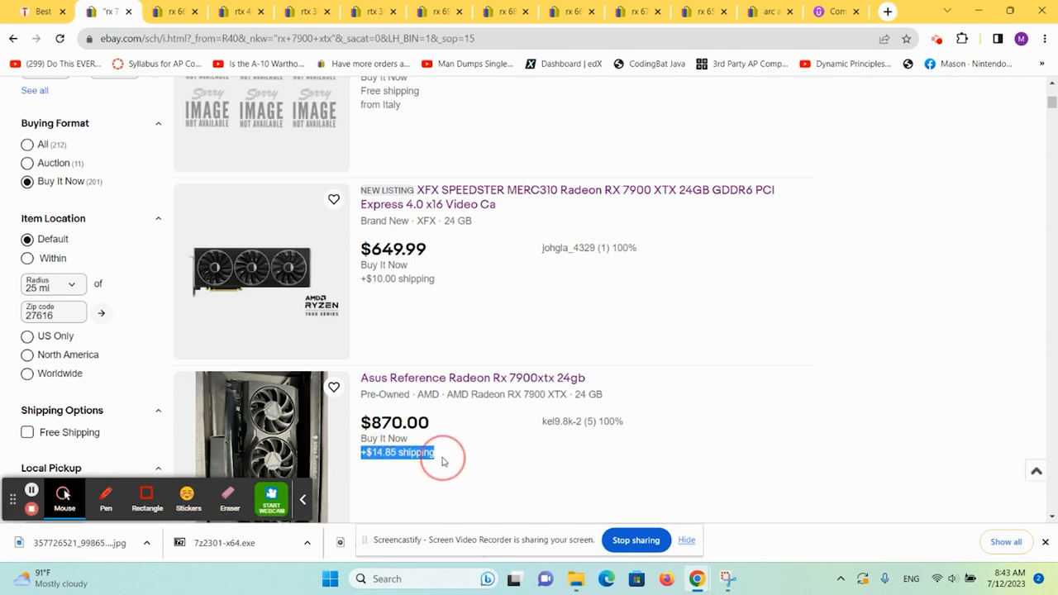
left_click(37, 10)
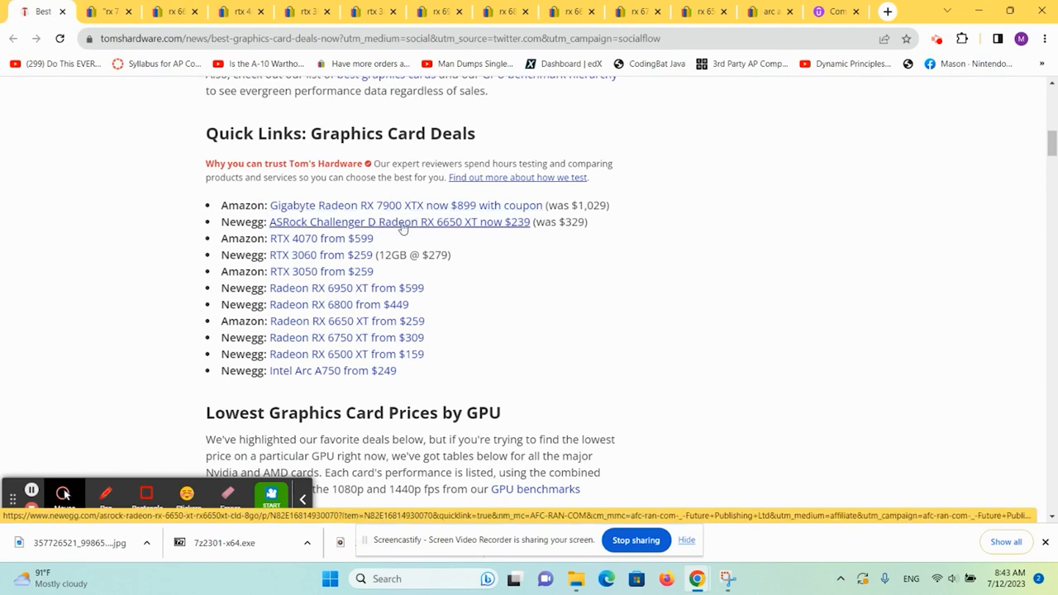
left_click(175, 11)
scroll(464, 399, "down", 2)
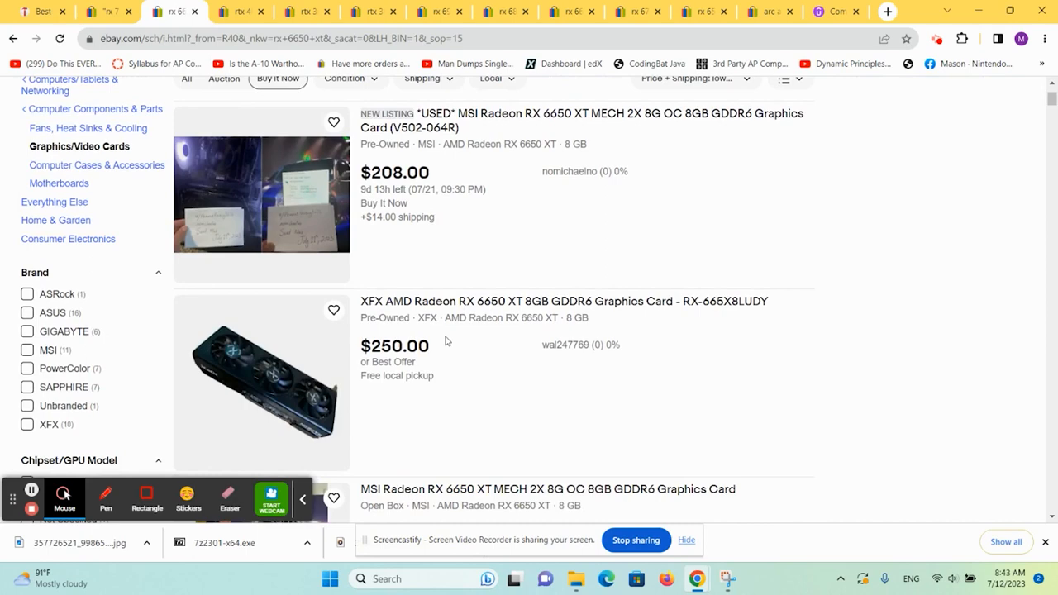
scroll(420, 316, "down", 3)
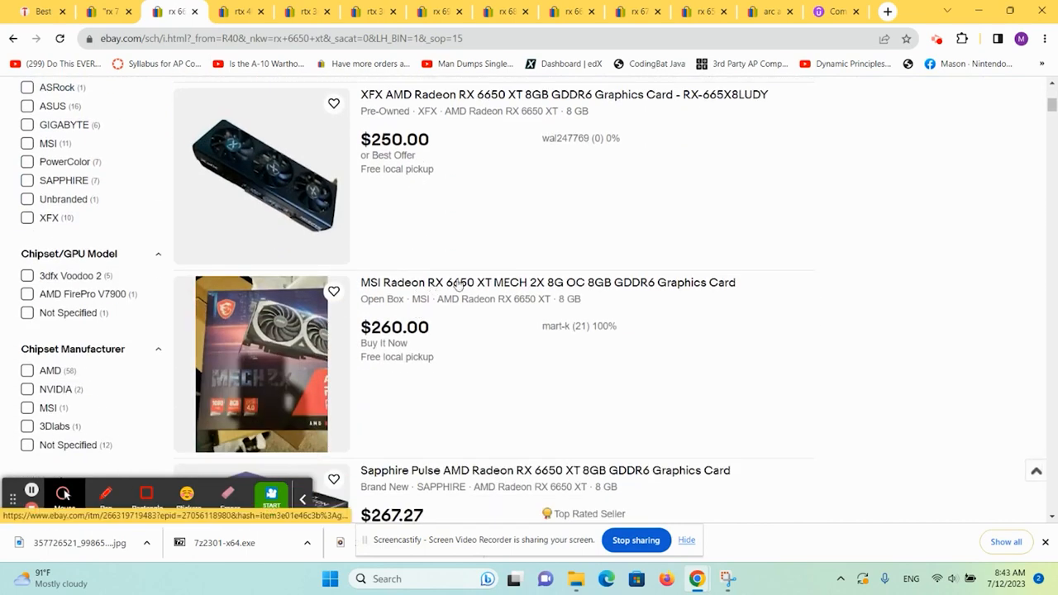
left_click(36, 11)
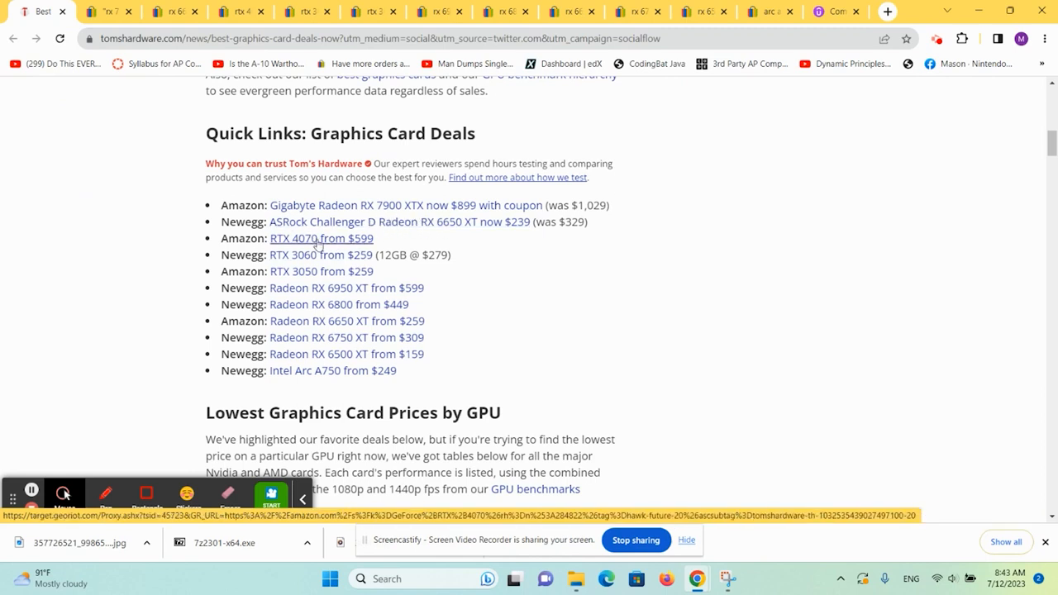
left_click(240, 11)
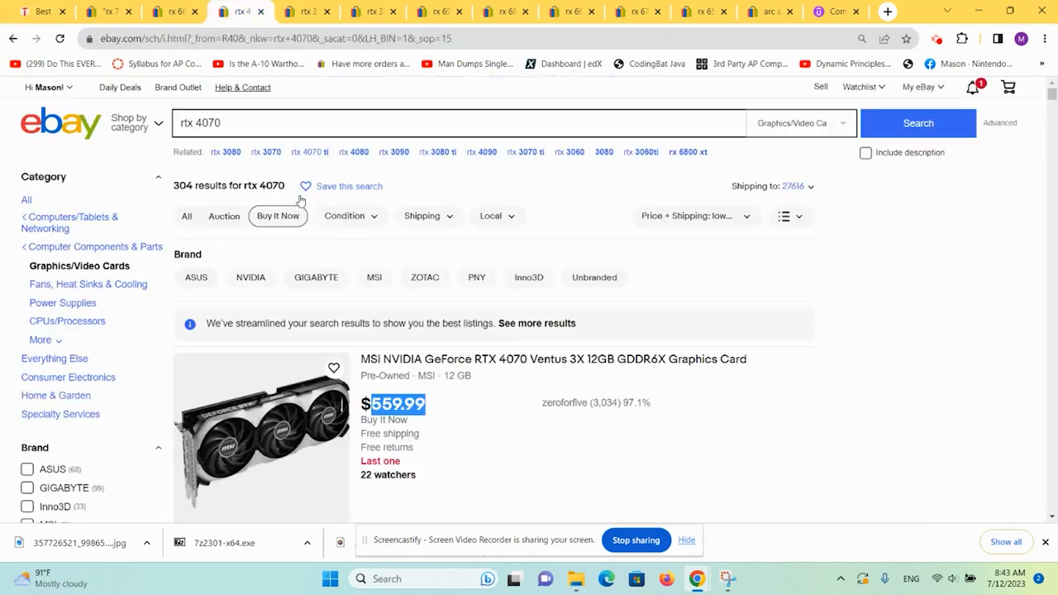
scroll(356, 416, "down", 3)
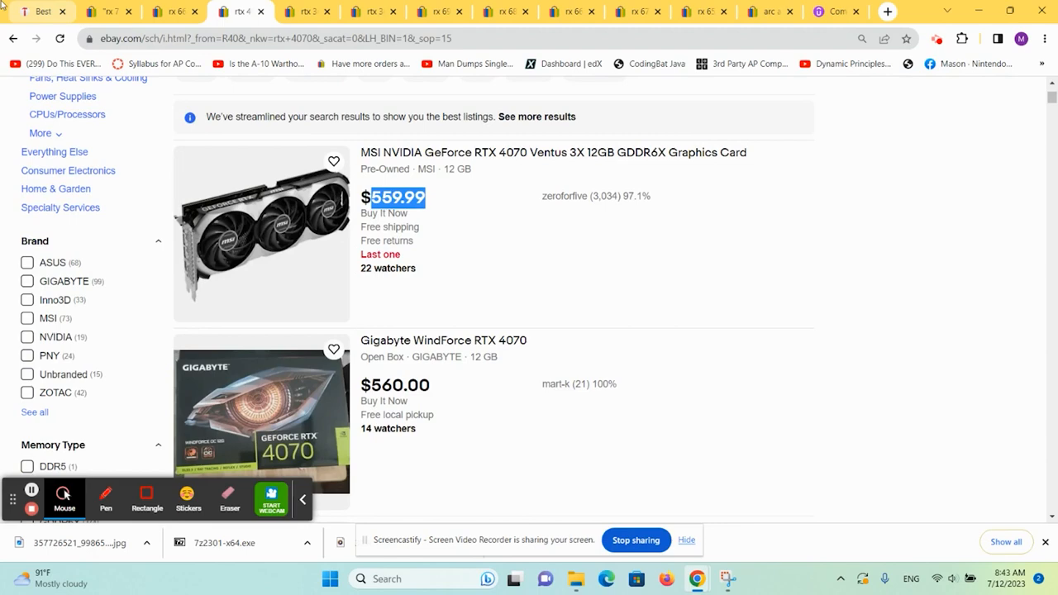
left_click(37, 11)
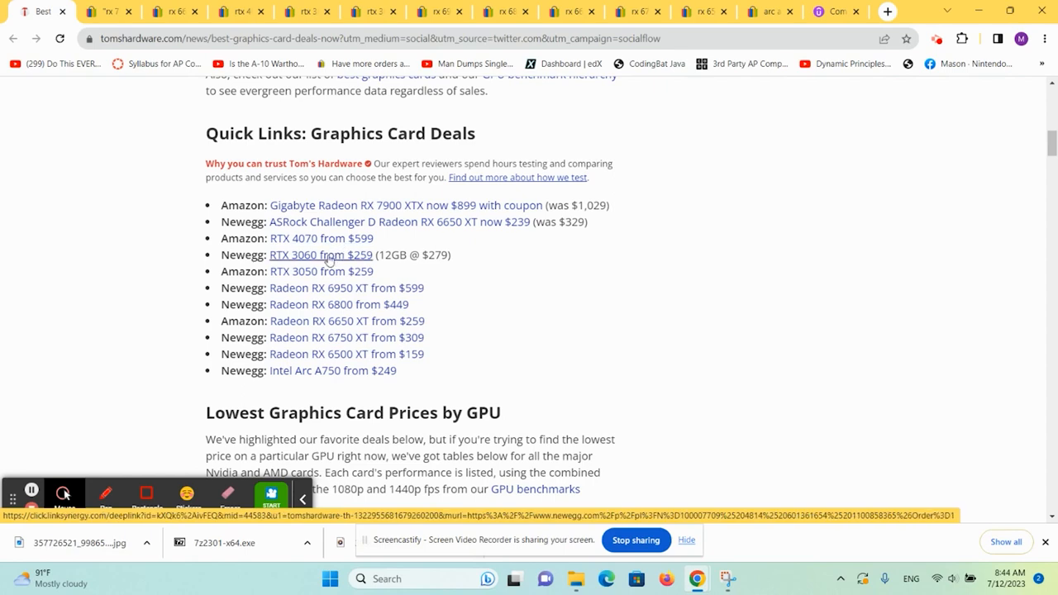
left_click(300, 11)
scroll(453, 331, "up", 3)
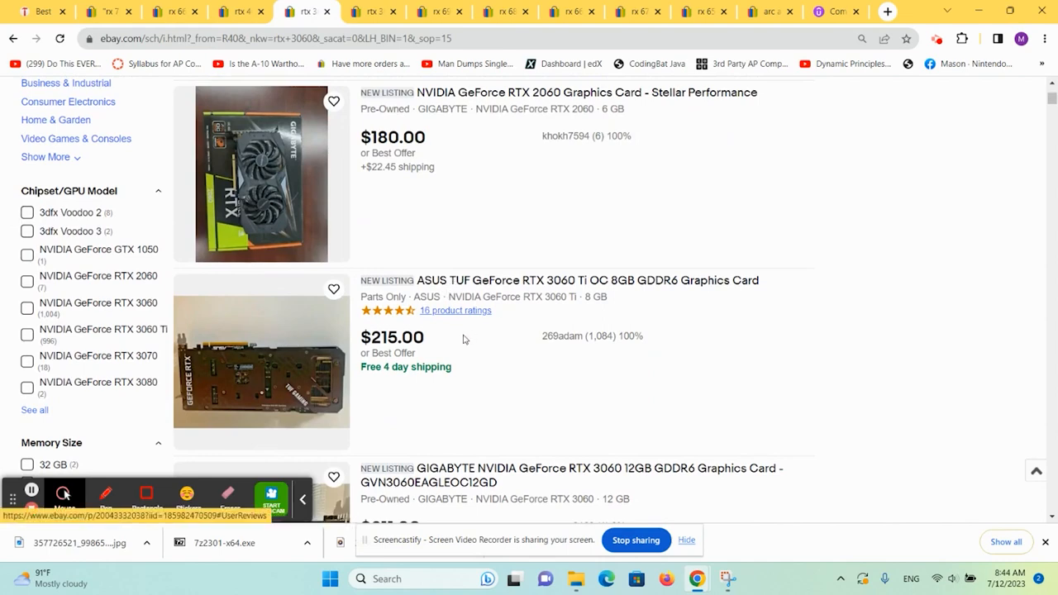
left_click(29, 12)
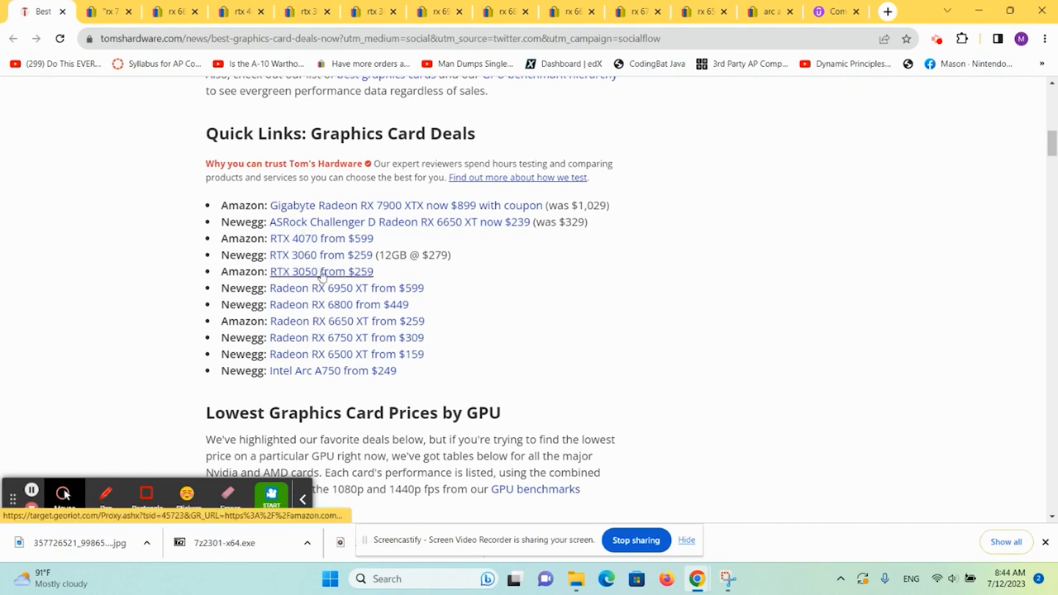
left_click(374, 12)
scroll(392, 282, "down", 3)
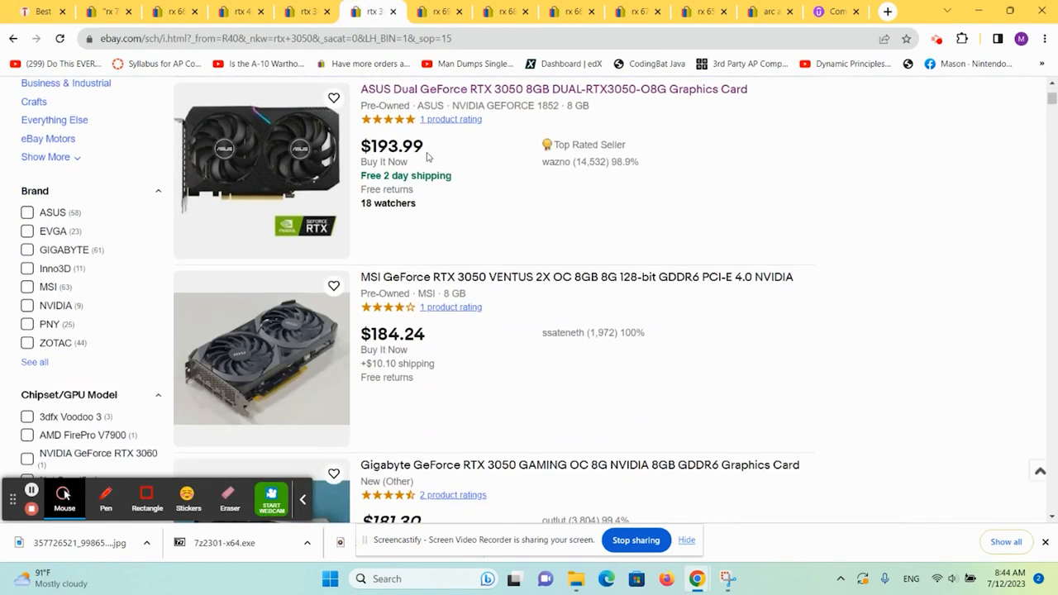
scroll(424, 248, "down", 1)
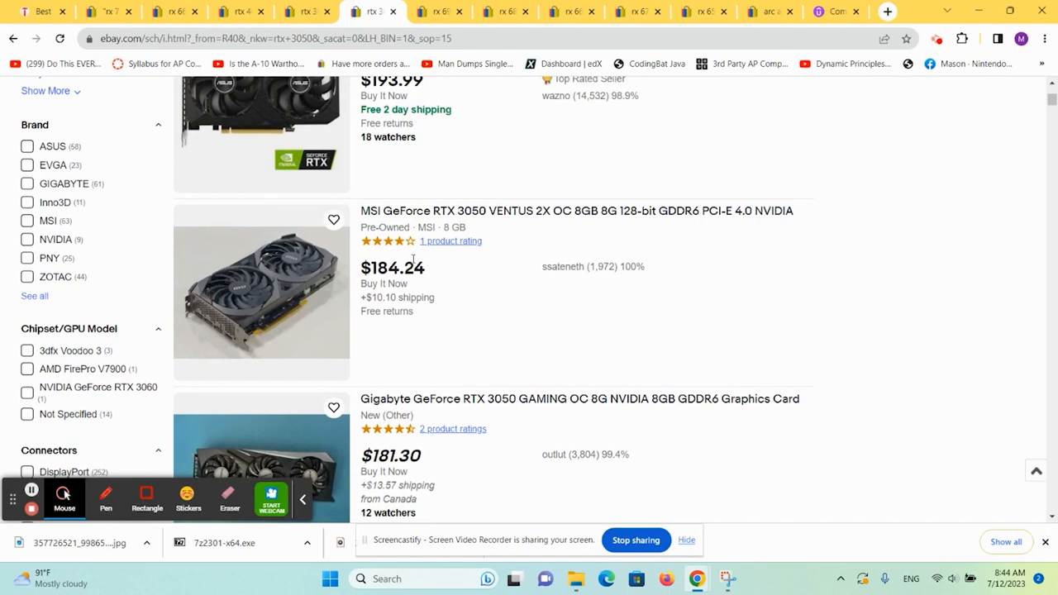
scroll(424, 248, "up", 3)
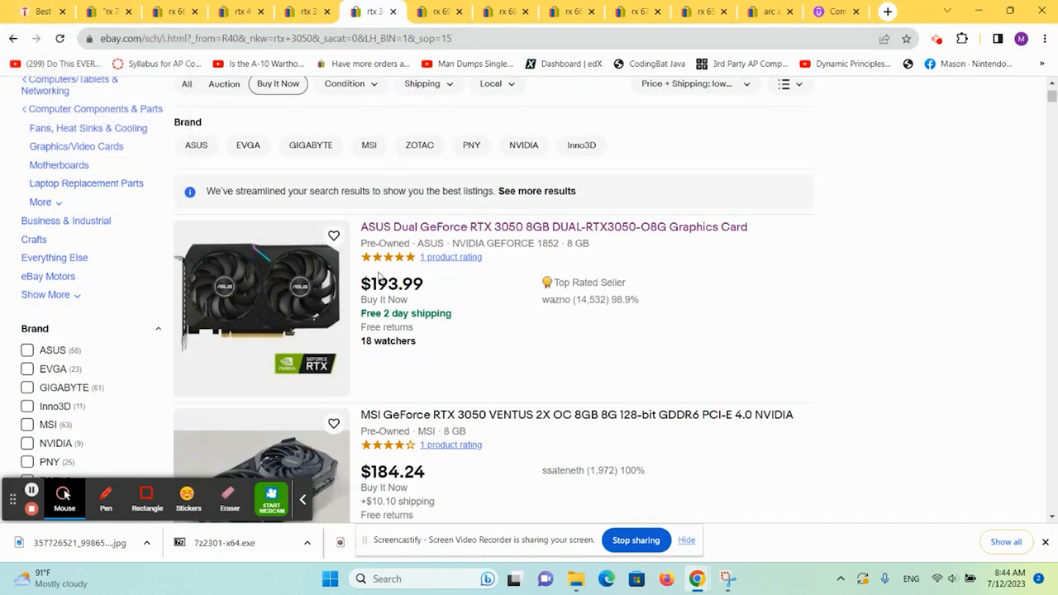
key("ctrl+1")
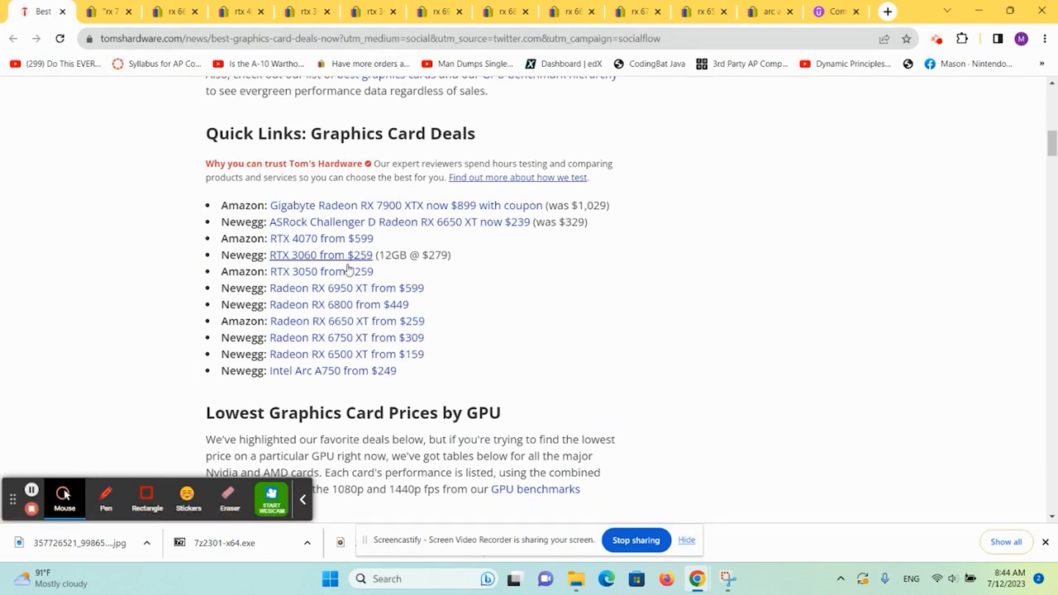
left_click(371, 11)
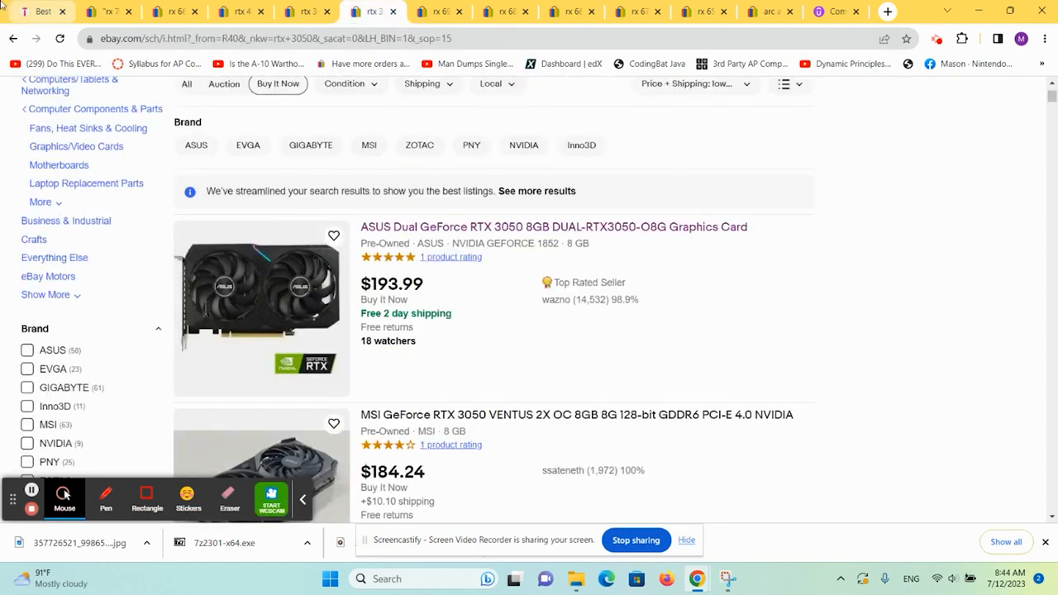
left_click(36, 11)
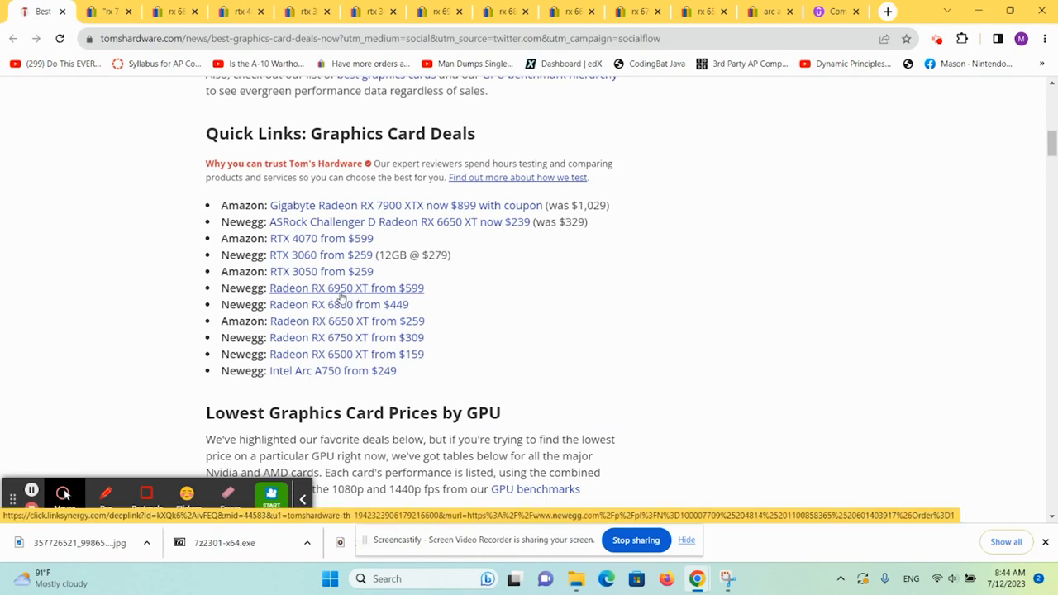
left_click(437, 12)
scroll(460, 281, "down", 1)
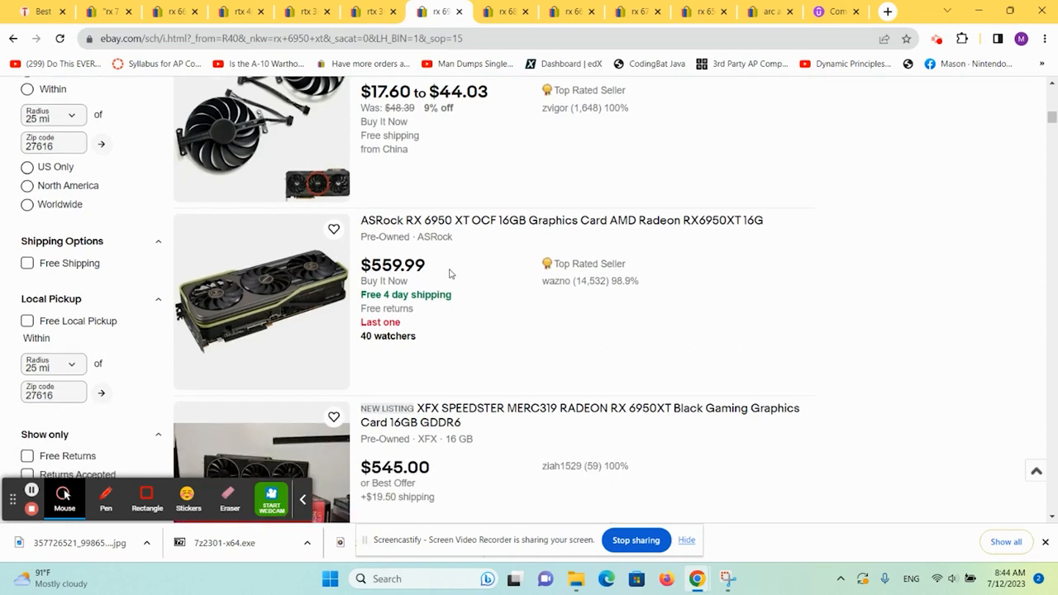
left_click_drag(430, 266, 361, 266)
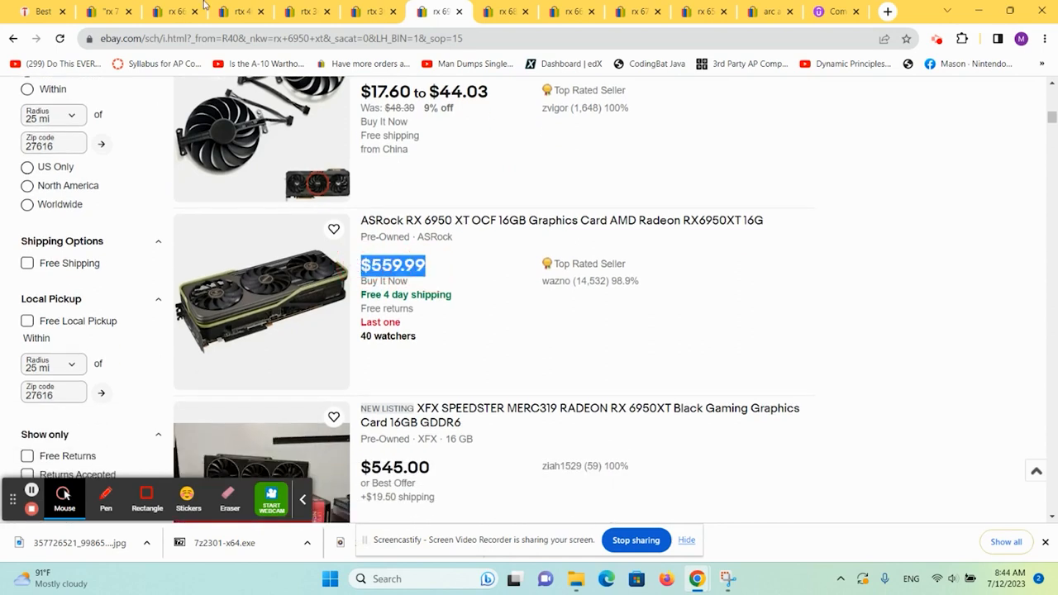
left_click(41, 11)
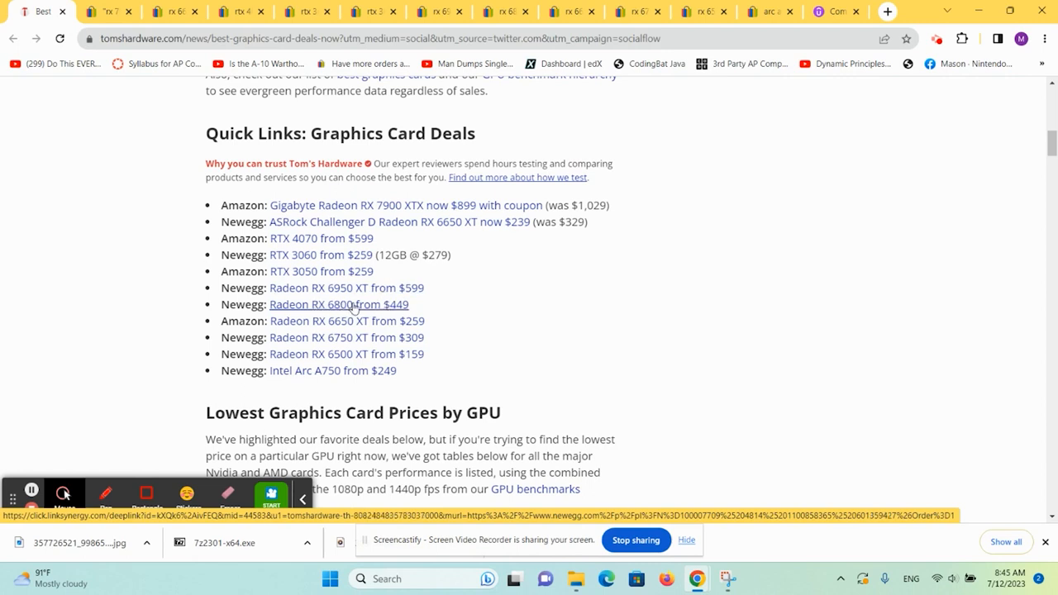
left_click(512, 12)
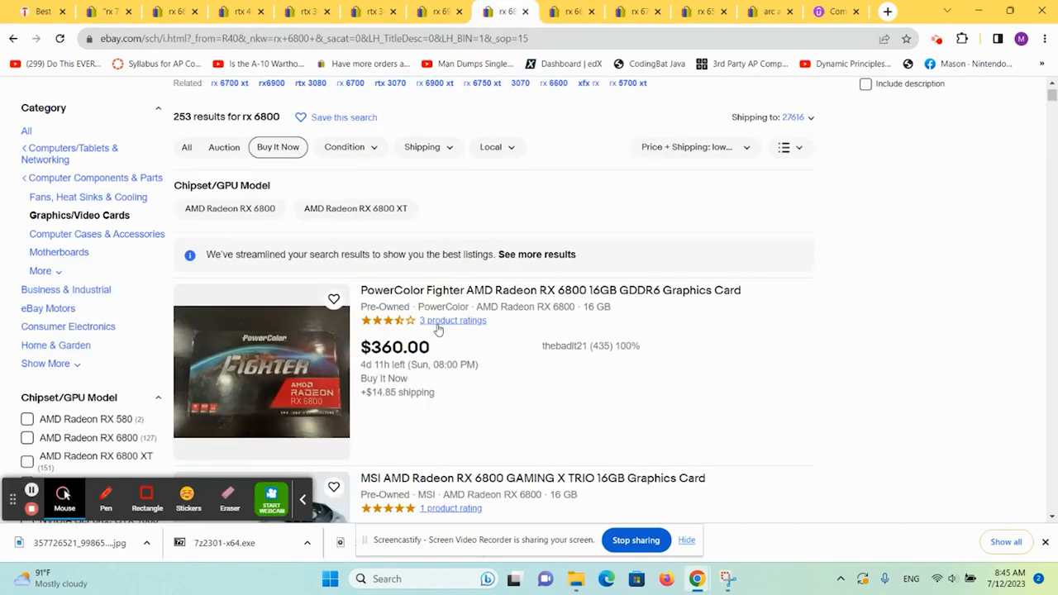
scroll(437, 331, "down", 3)
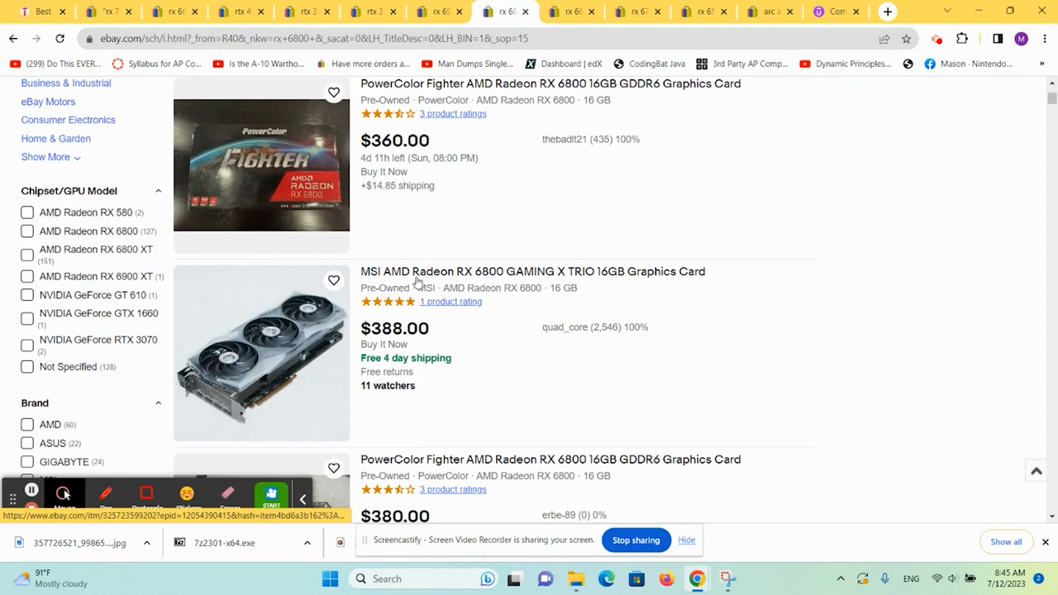
left_click(38, 12)
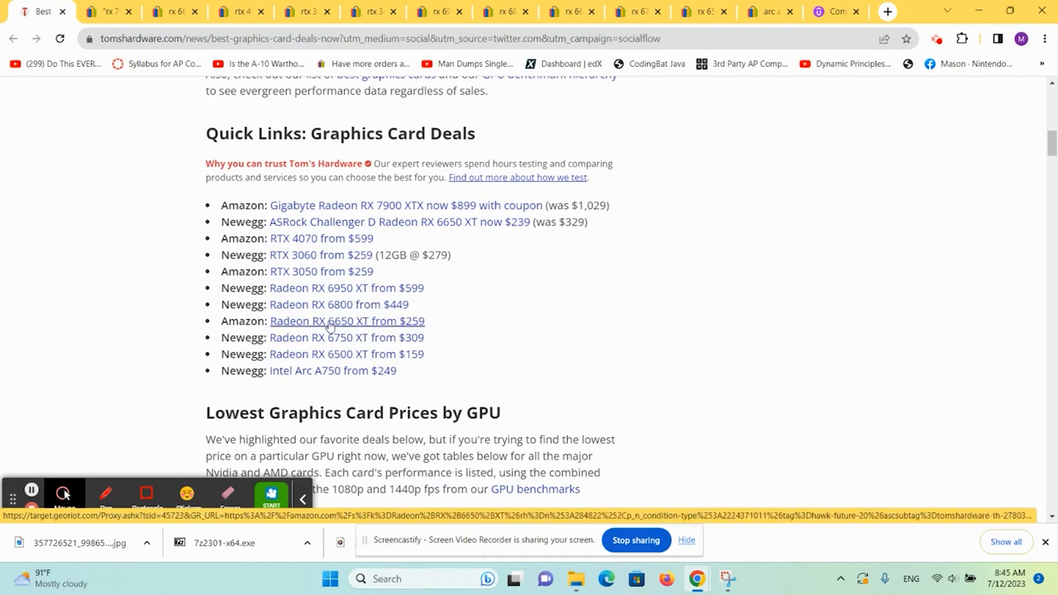
left_click(573, 11)
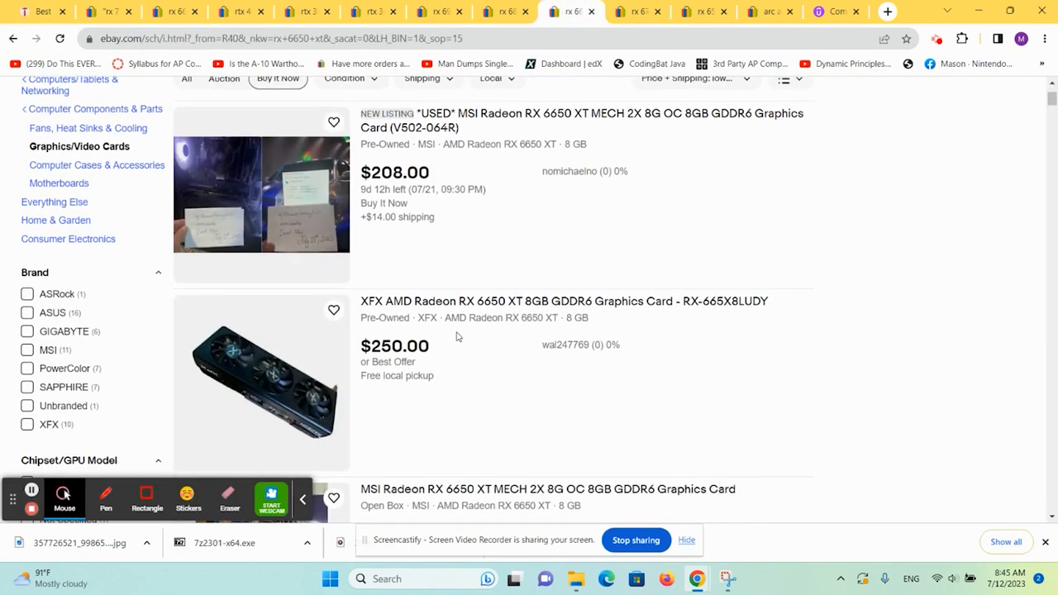
scroll(453, 363, "down", 3)
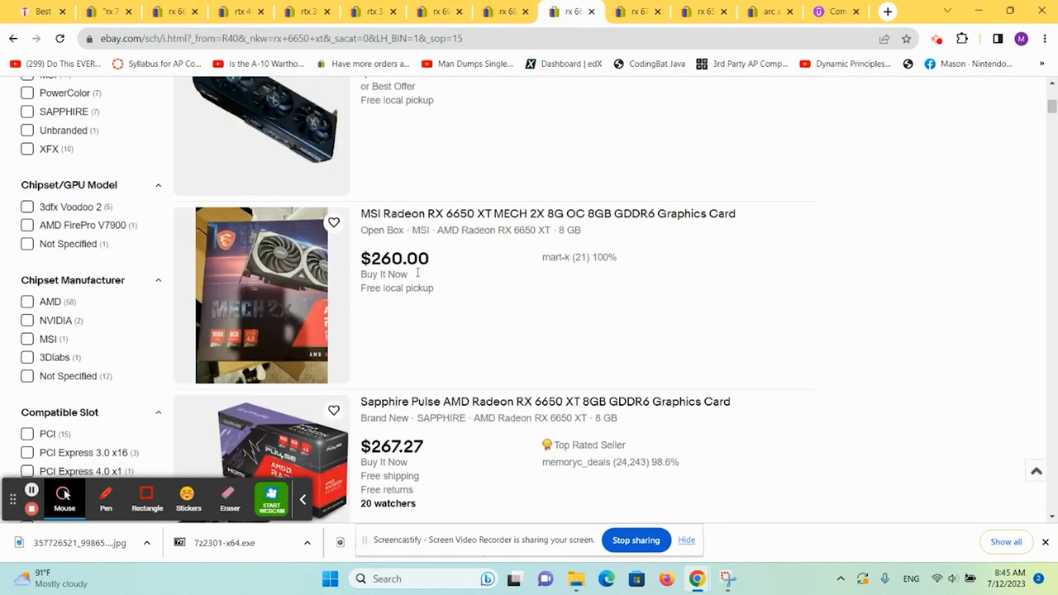
left_click(37, 11)
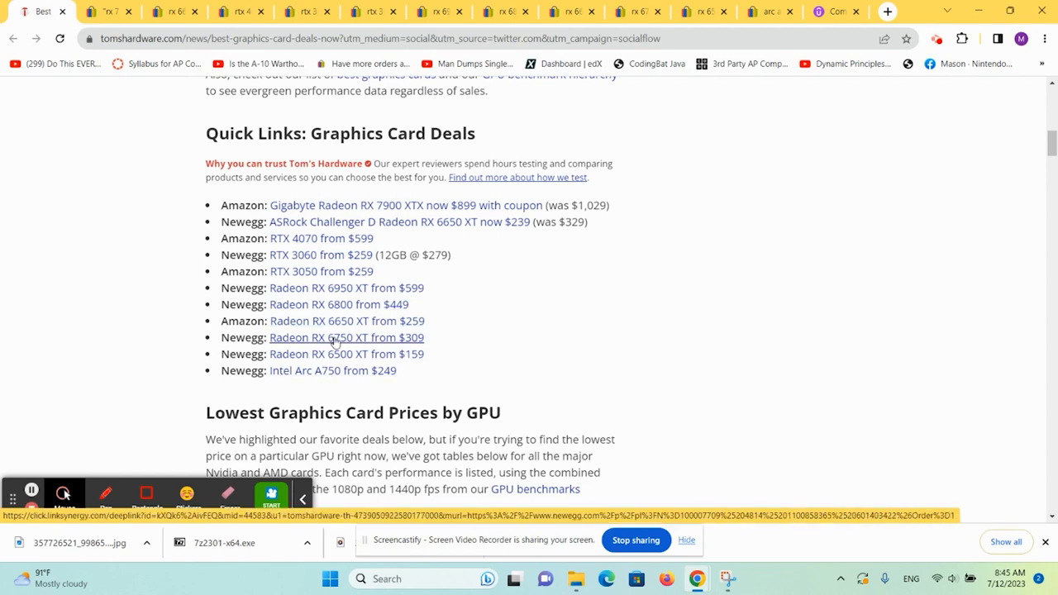
left_click(637, 11)
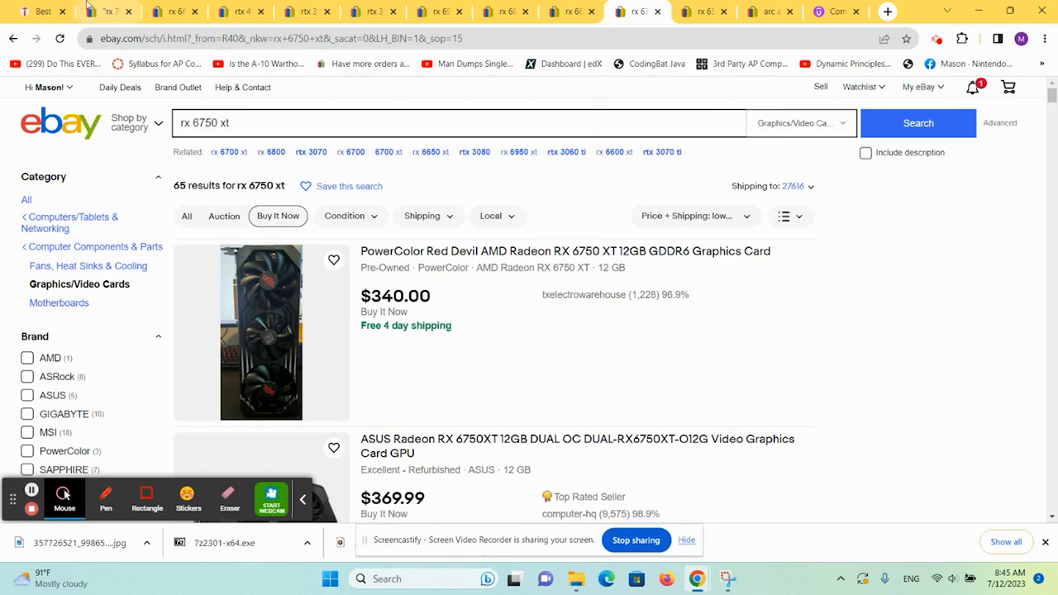
left_click(33, 11)
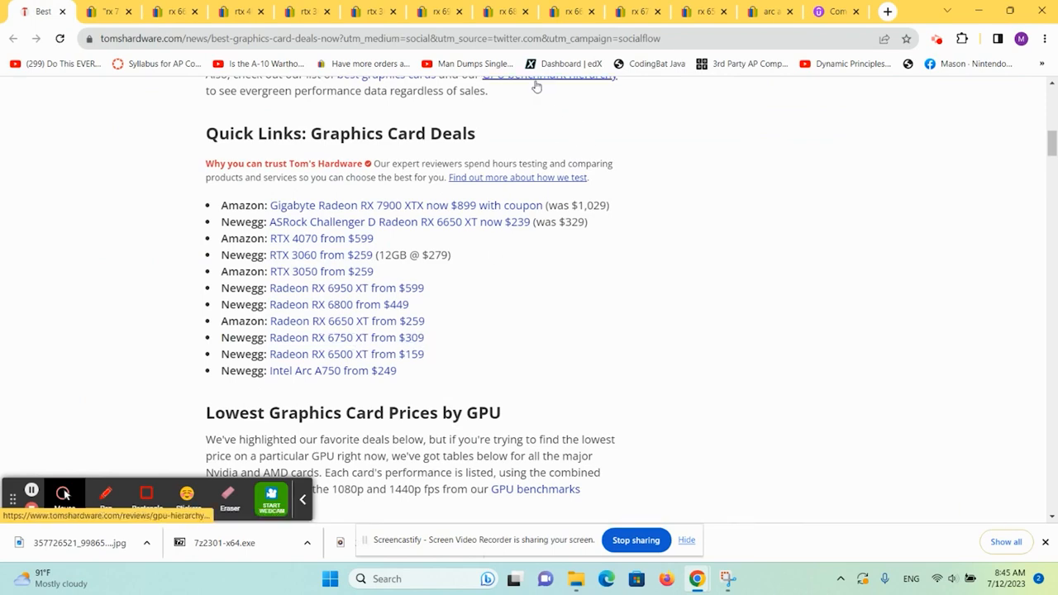
left_click(637, 10)
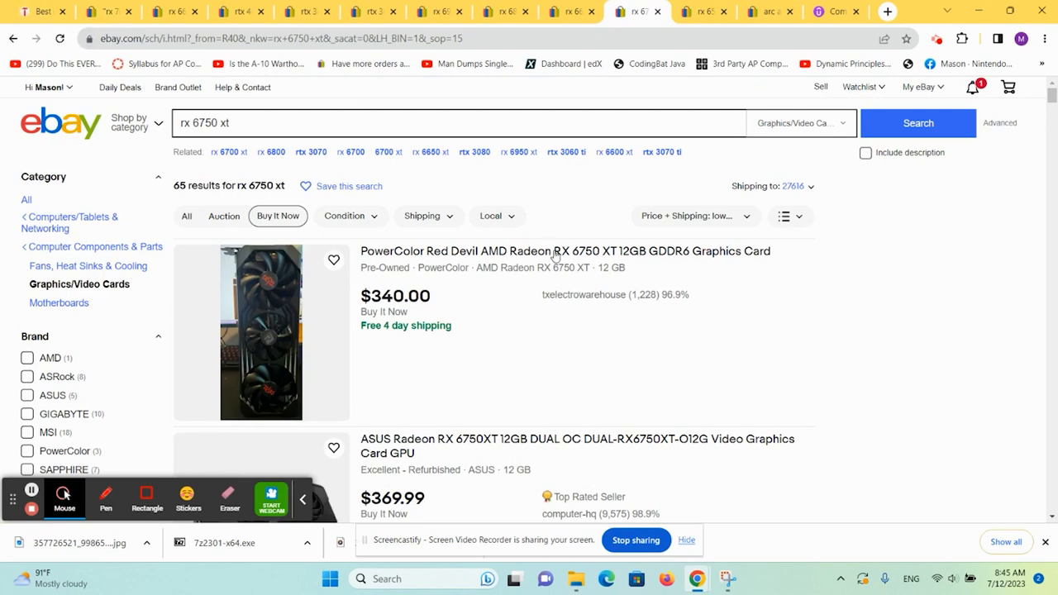
left_click(37, 10)
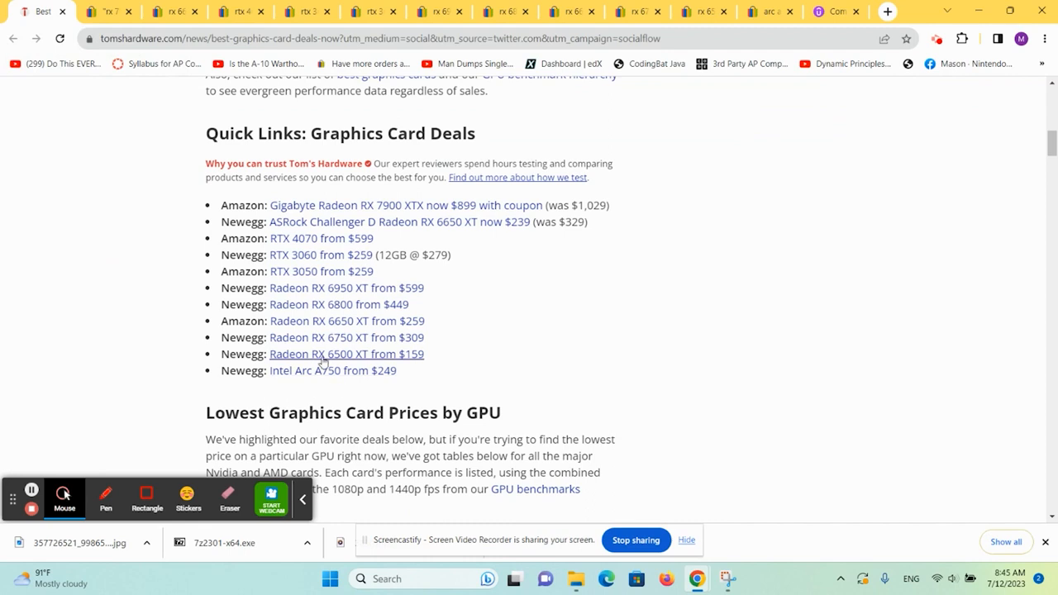
left_click(703, 10)
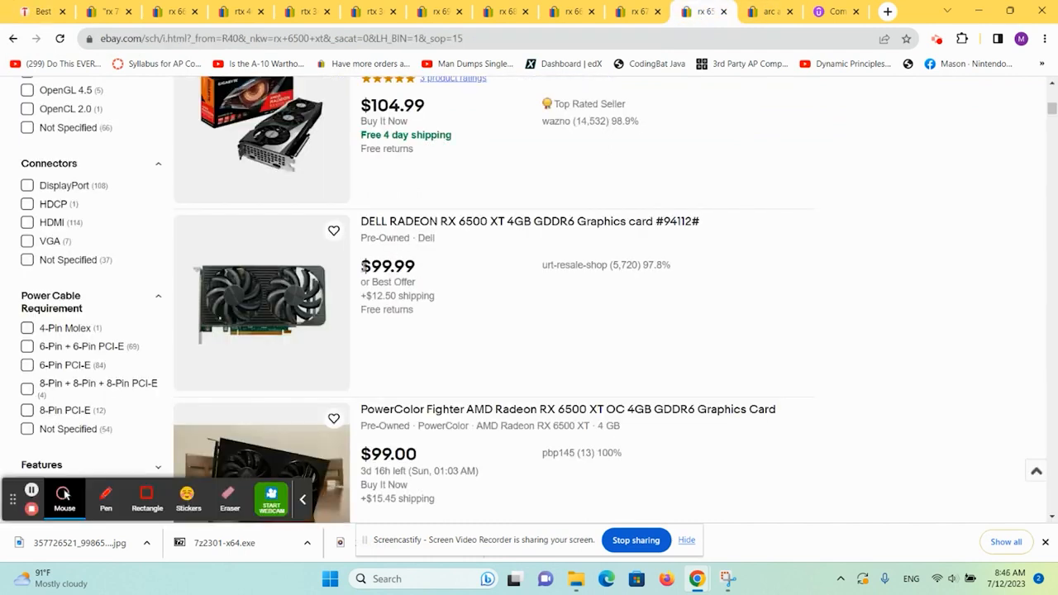
left_click_drag(361, 265, 420, 311)
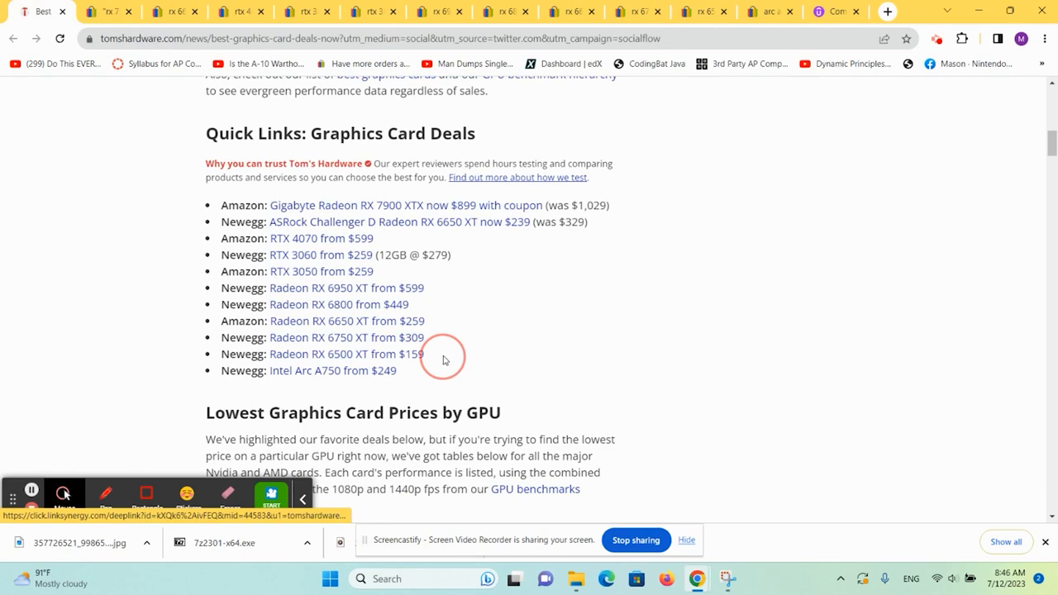
left_click(447, 362)
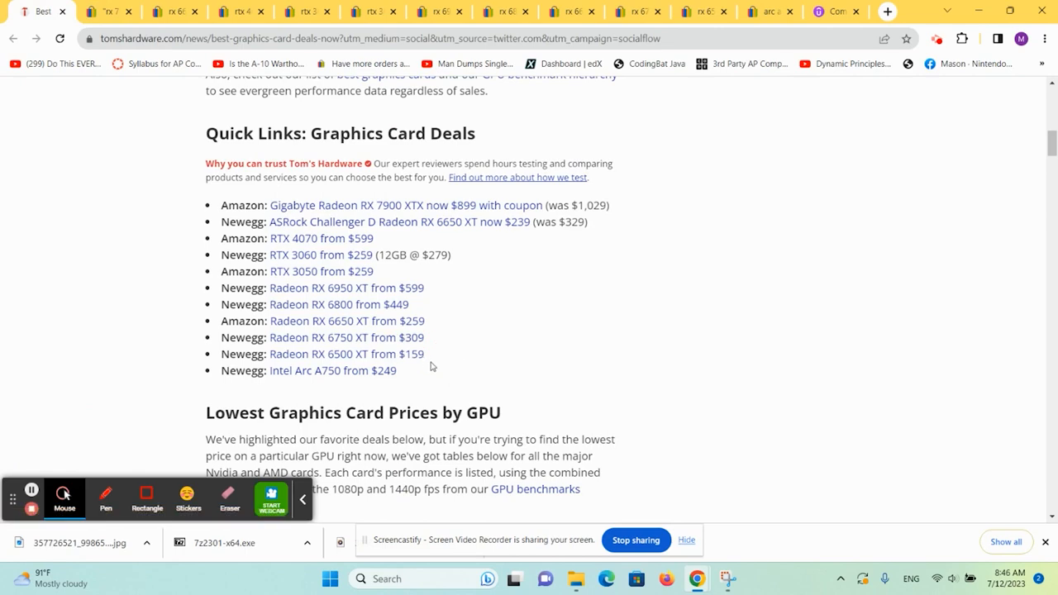
left_click_drag(430, 355, 385, 355)
left_click(571, 11)
left_click(703, 11)
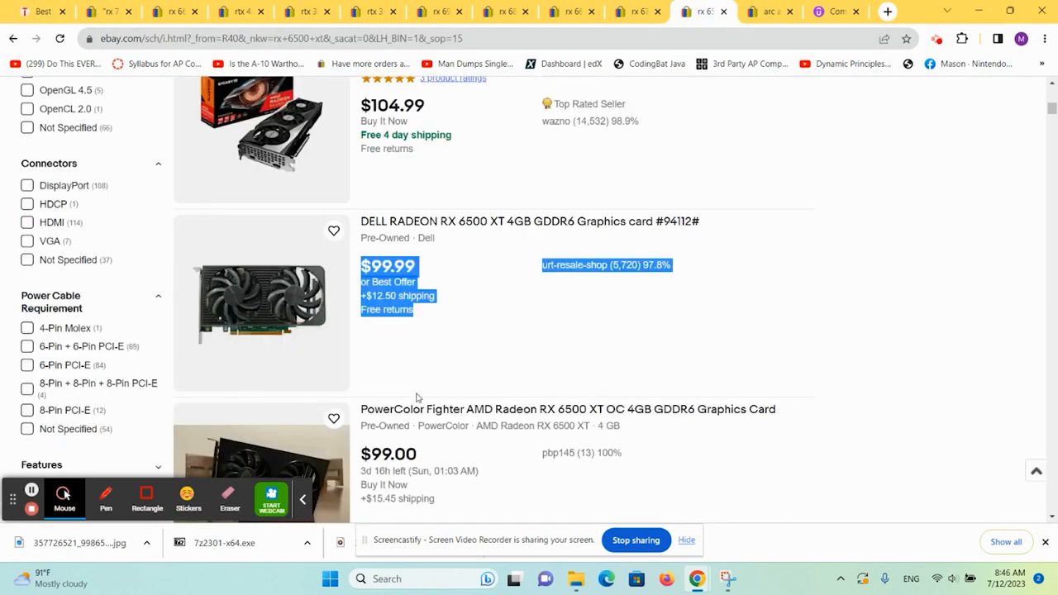
left_click(404, 283)
left_click_drag(360, 266, 423, 310)
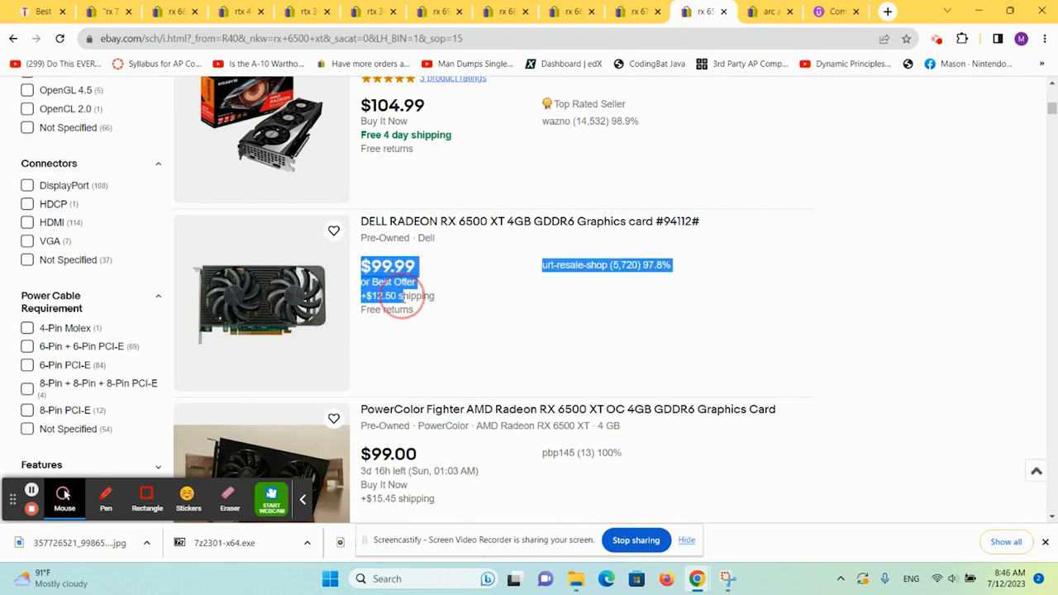
left_click(418, 318)
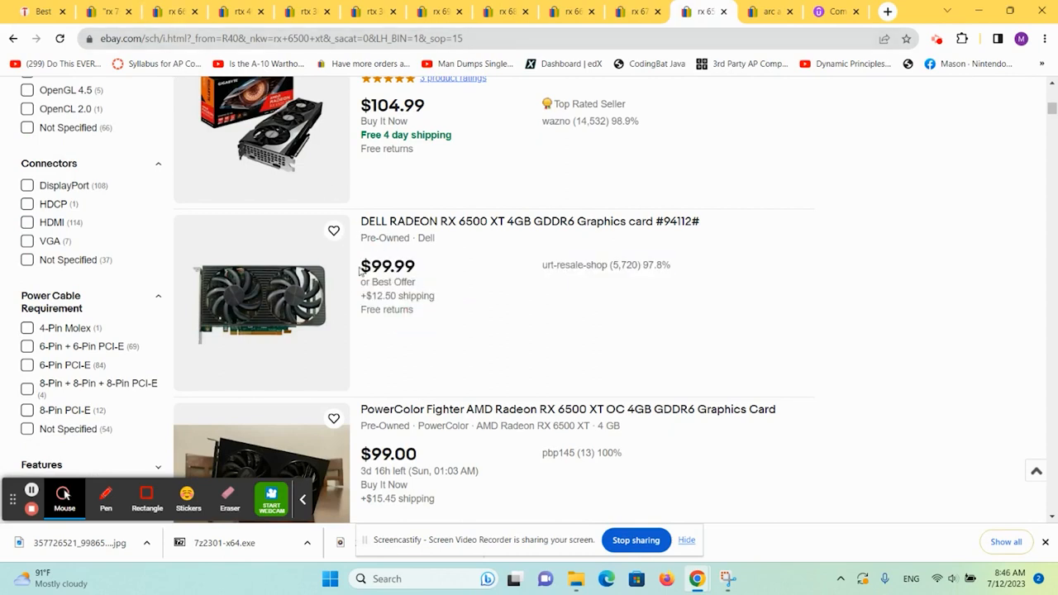
left_click_drag(361, 266, 425, 306)
left_click(423, 316)
left_click(41, 10)
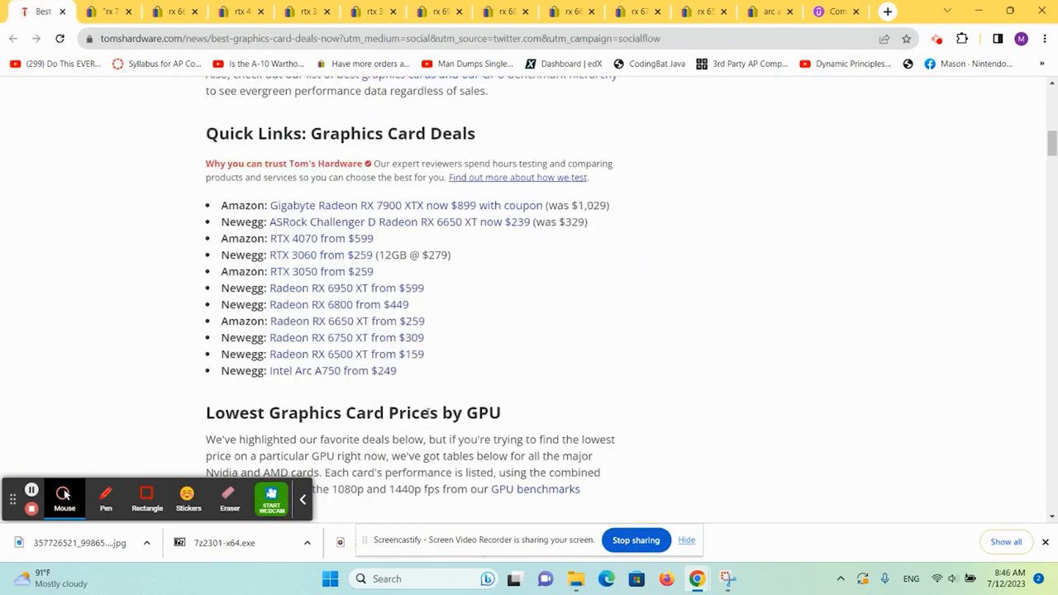
left_click_drag(397, 373, 289, 374)
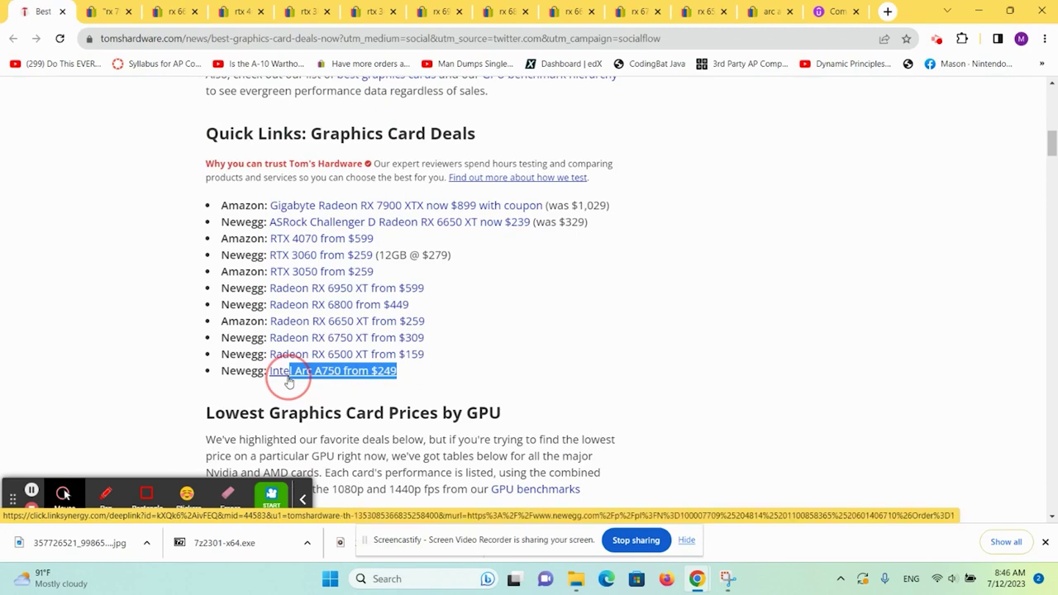
left_click(773, 11)
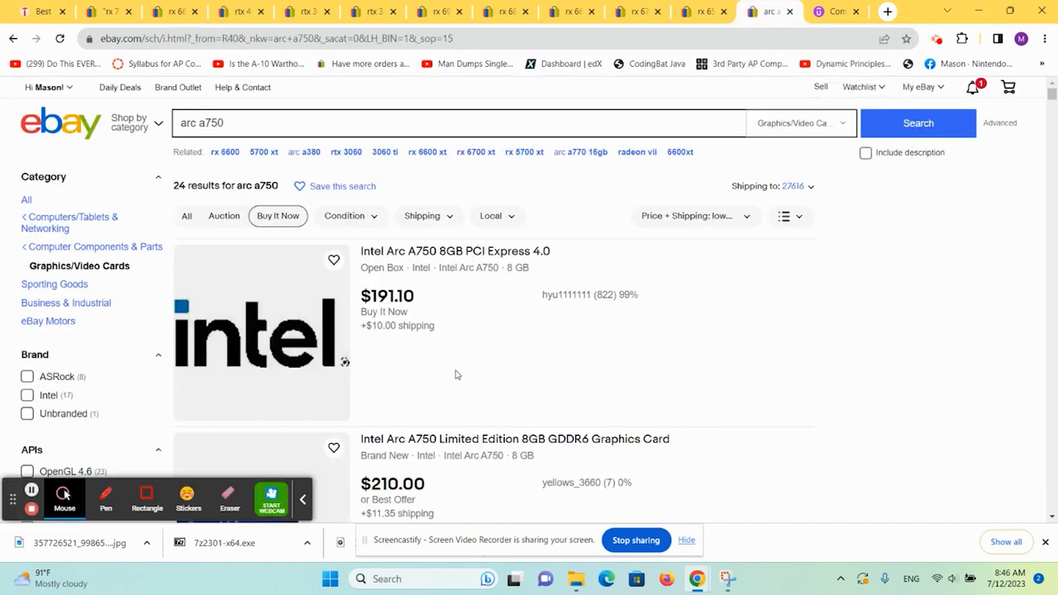
scroll(445, 362, "down", 2)
scroll(445, 362, "down", 1)
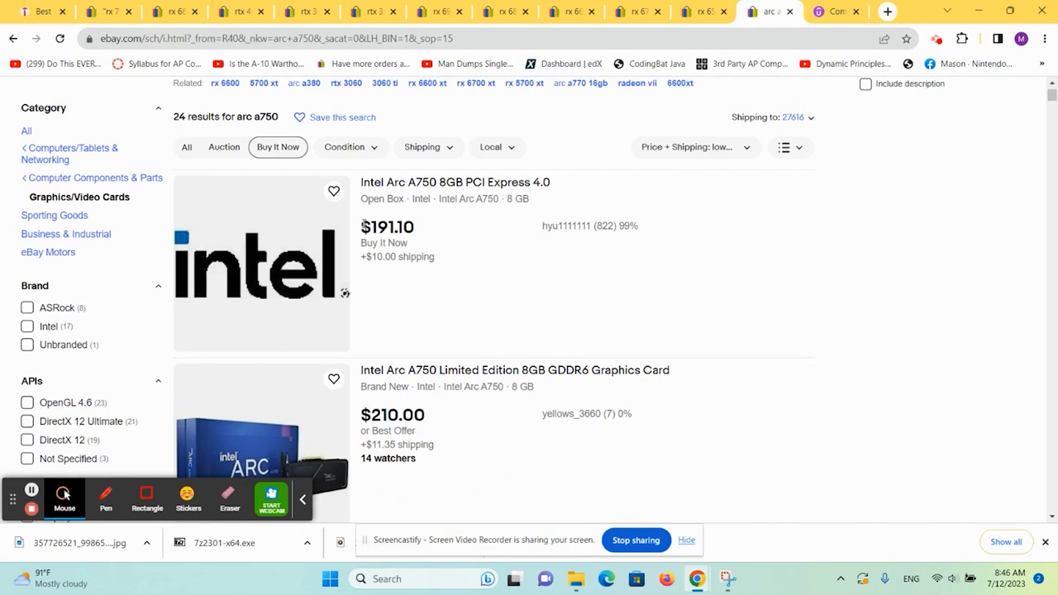
left_click_drag(361, 223, 438, 258)
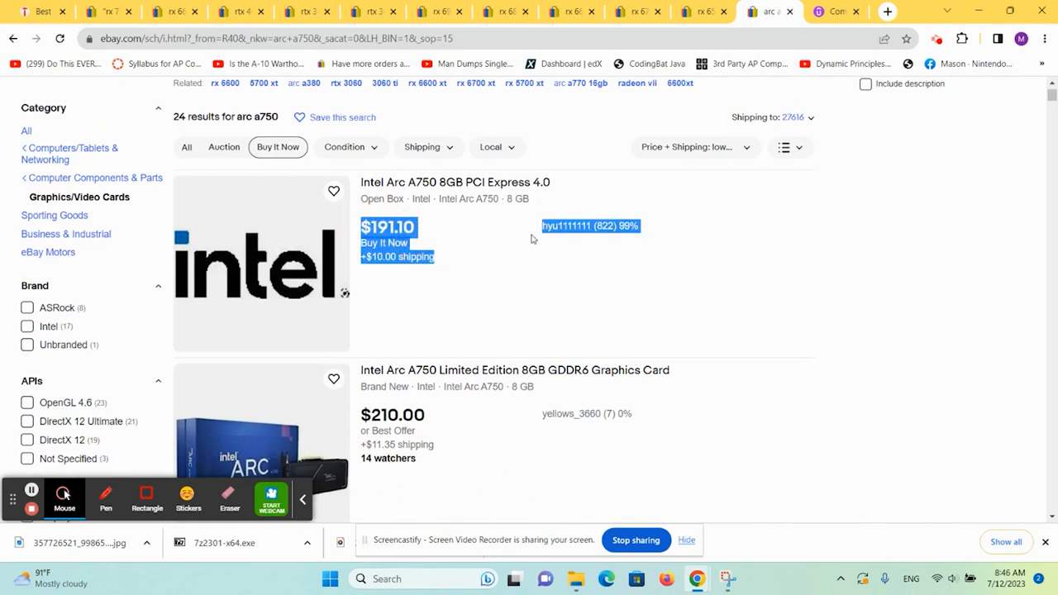